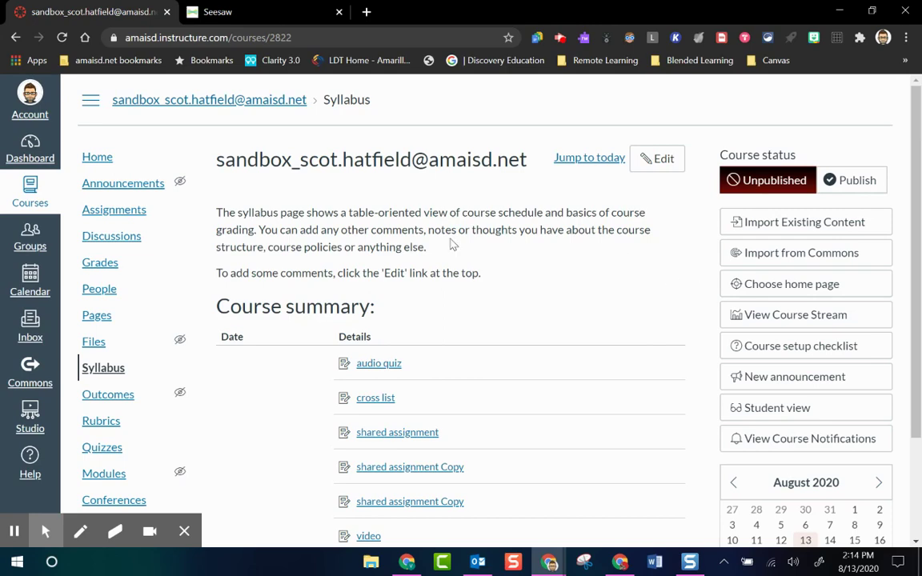
Scroll down the sandbox course's navigation on the Syllabus page and choose Settings
scroll(451, 242, "down", 1)
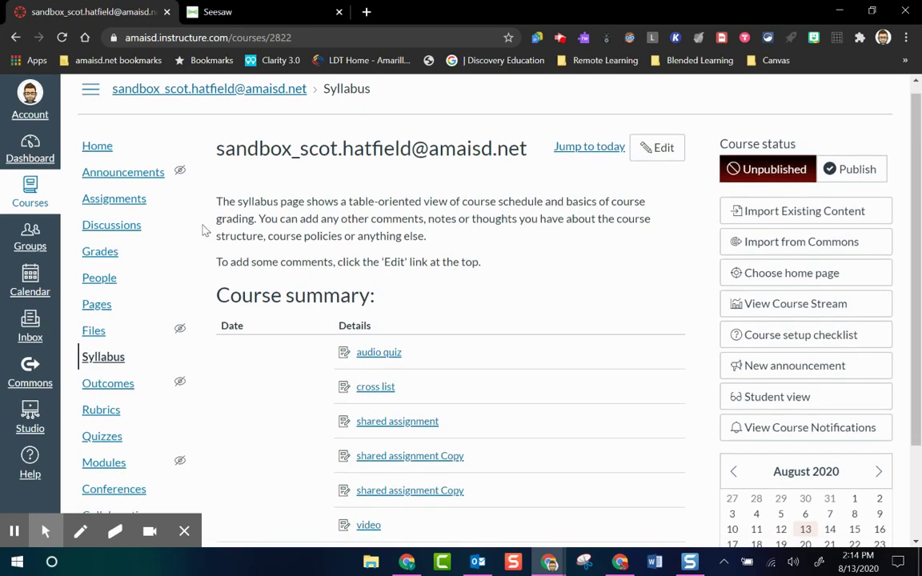
scroll(101, 194, "down", 3)
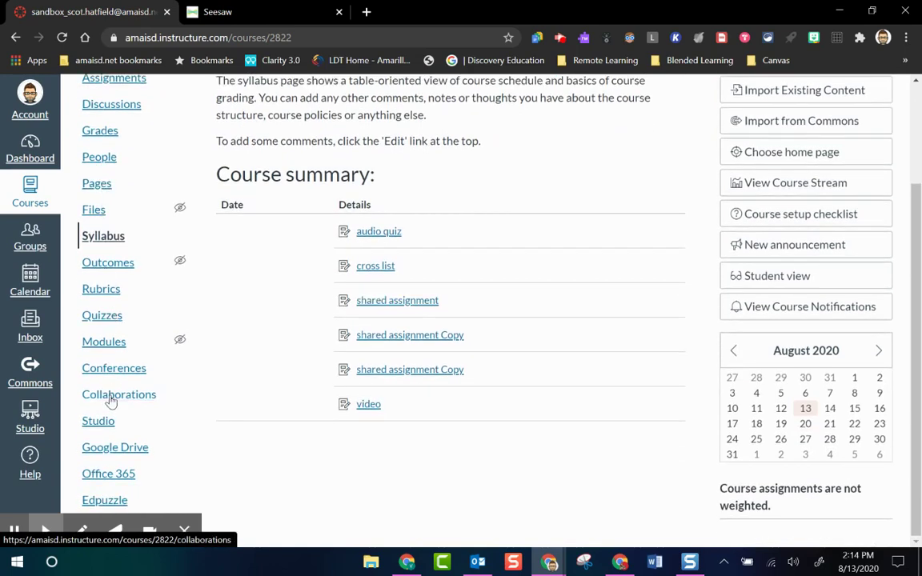
left_click(187, 530)
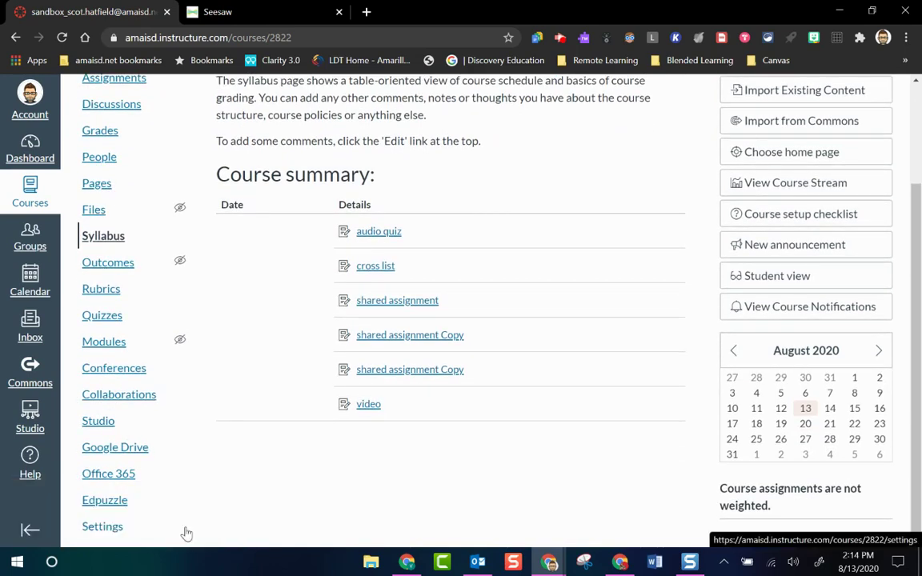
Filter the course's External Apps by 'redi' and open the Redirect Tool details
left_click(110, 530)
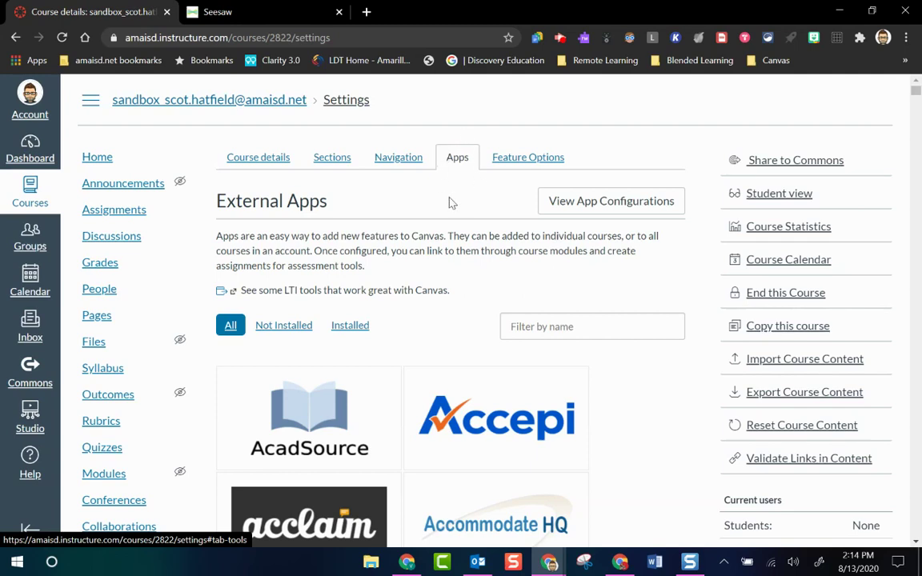
left_click(559, 327)
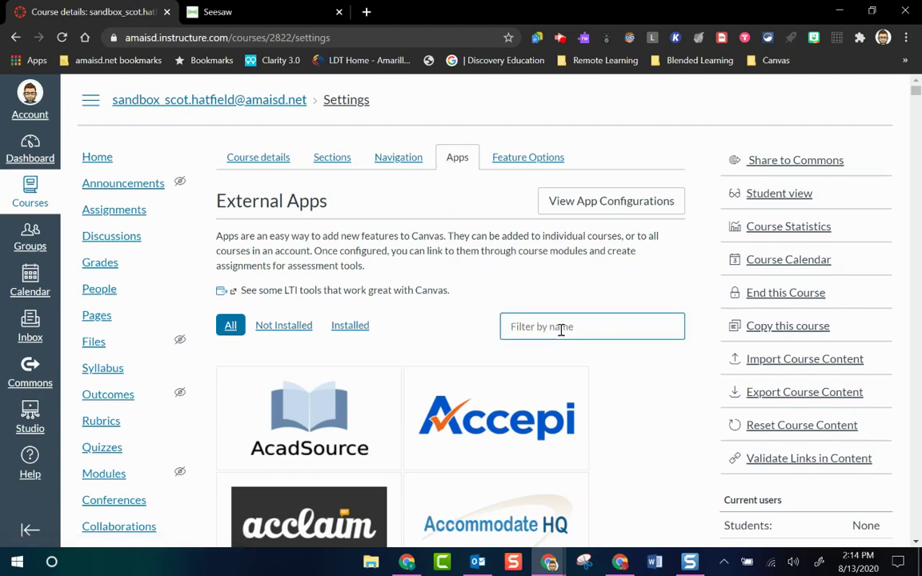
type("redi")
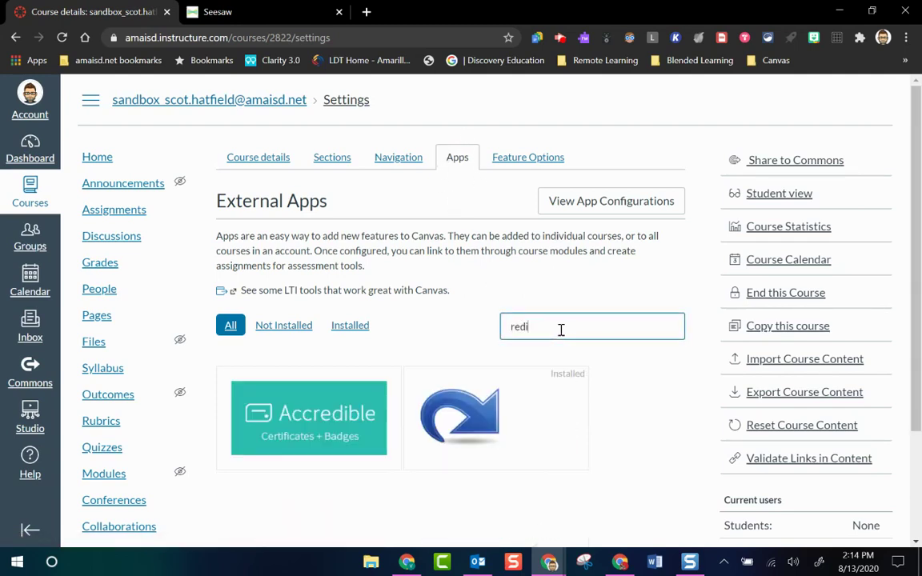
mouse_move(479, 412)
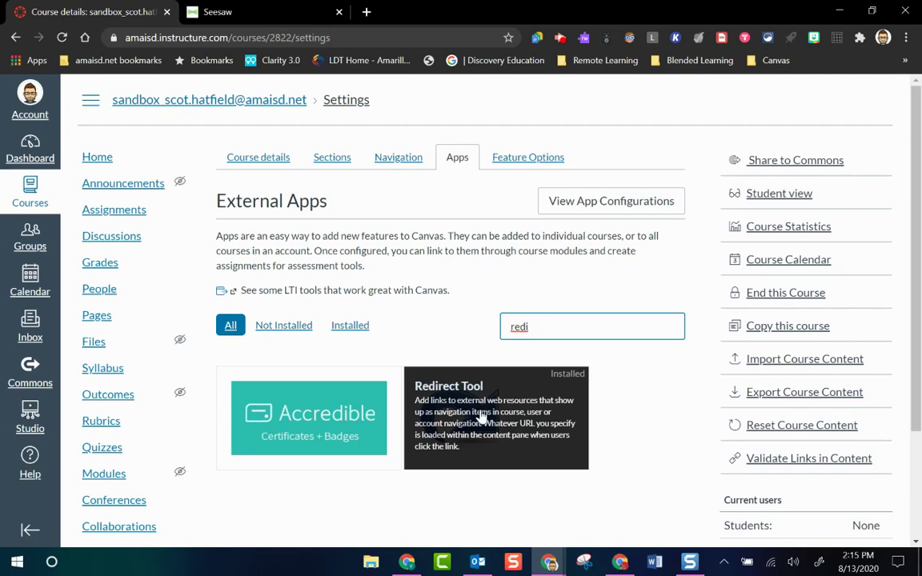
left_click(481, 415)
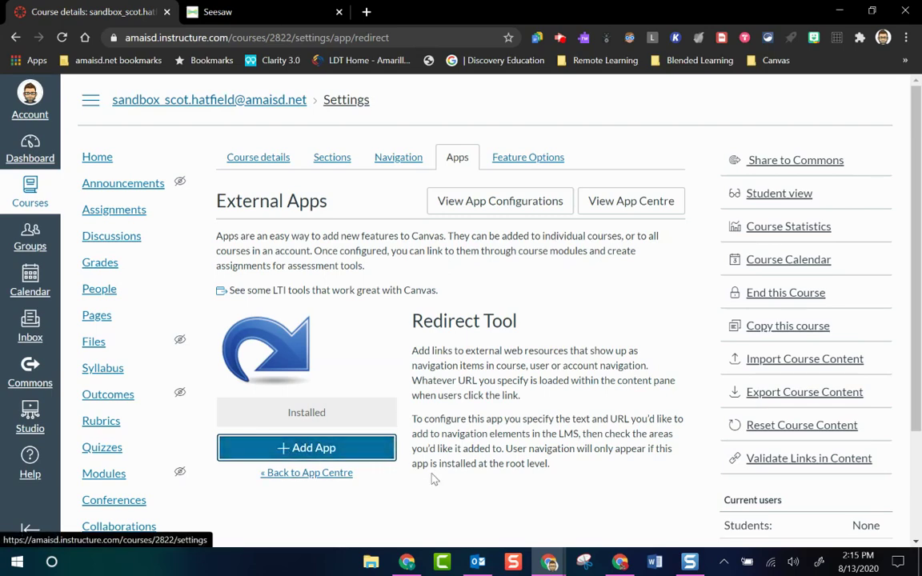
Start adding a new Redirect Tool app with + Add App
left_click(335, 450)
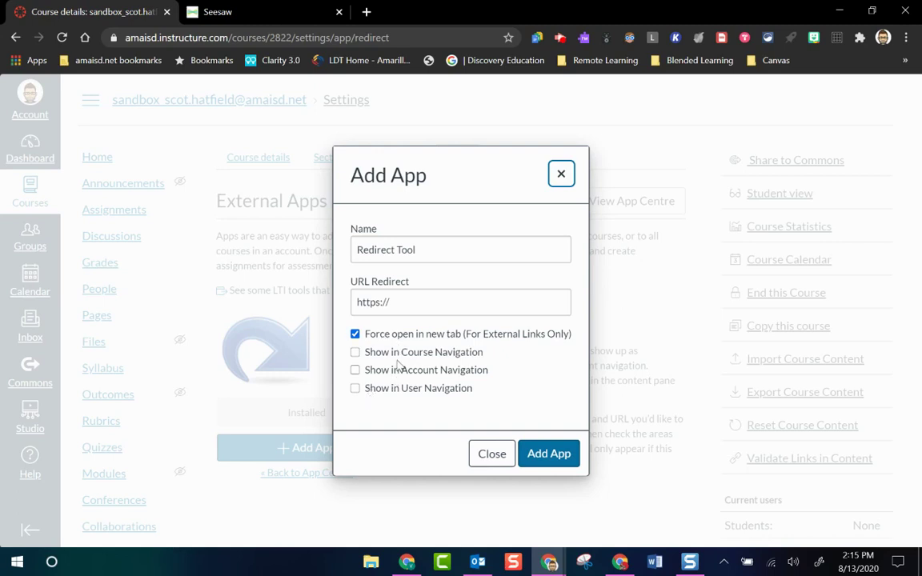
Copy the Seesaw login page address and return to Canvas's URL Redirect field
left_click(275, 12)
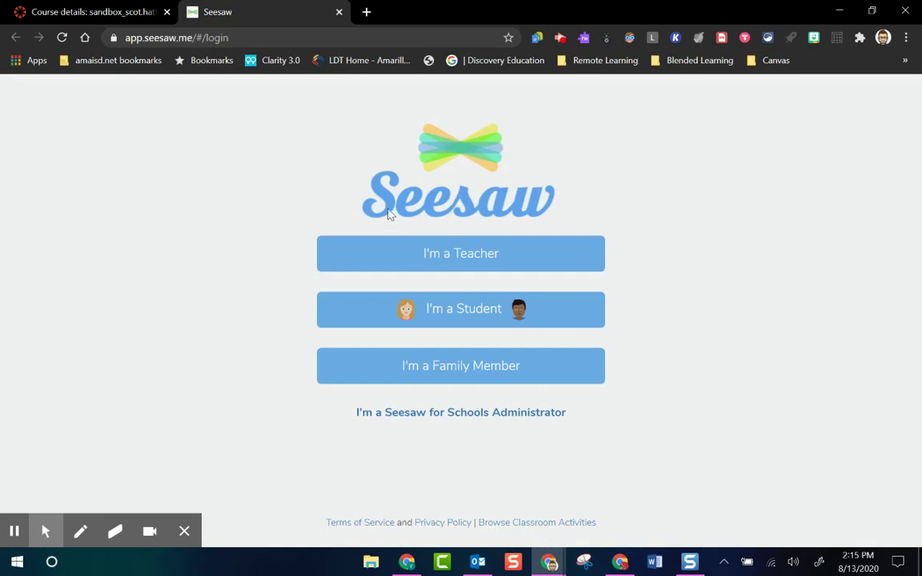
left_click(291, 37)
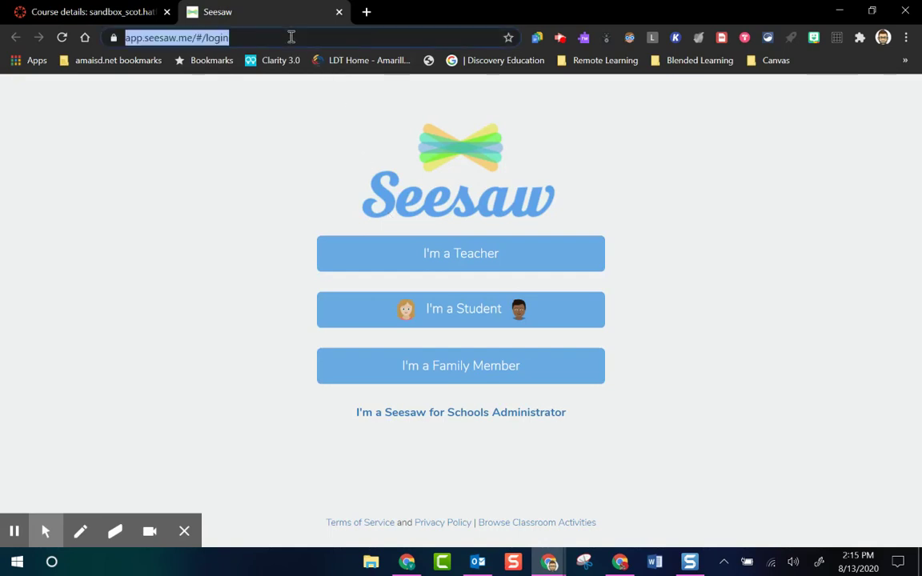
right_click(291, 37)
left_click(319, 116)
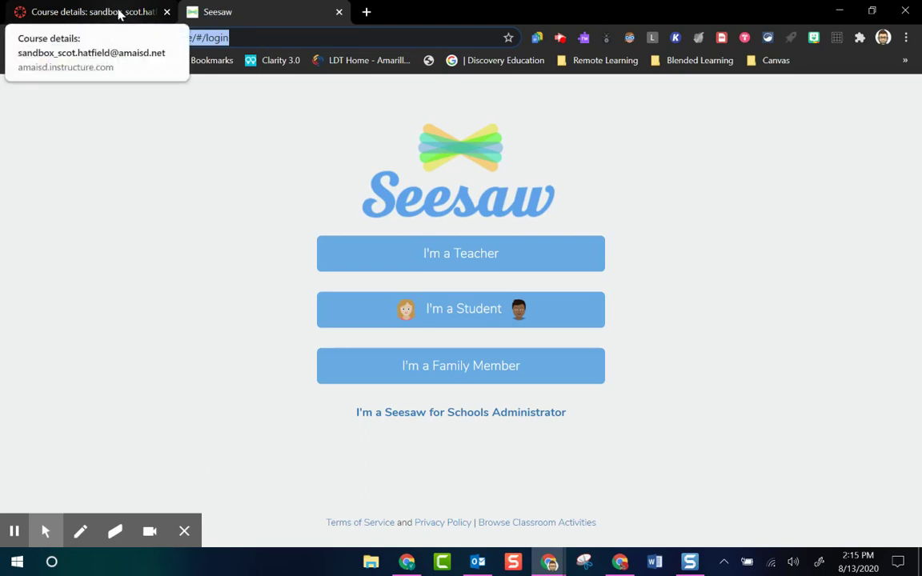
left_click(119, 14)
left_click(408, 306)
key("ctrl+a")
key("BackSpace")
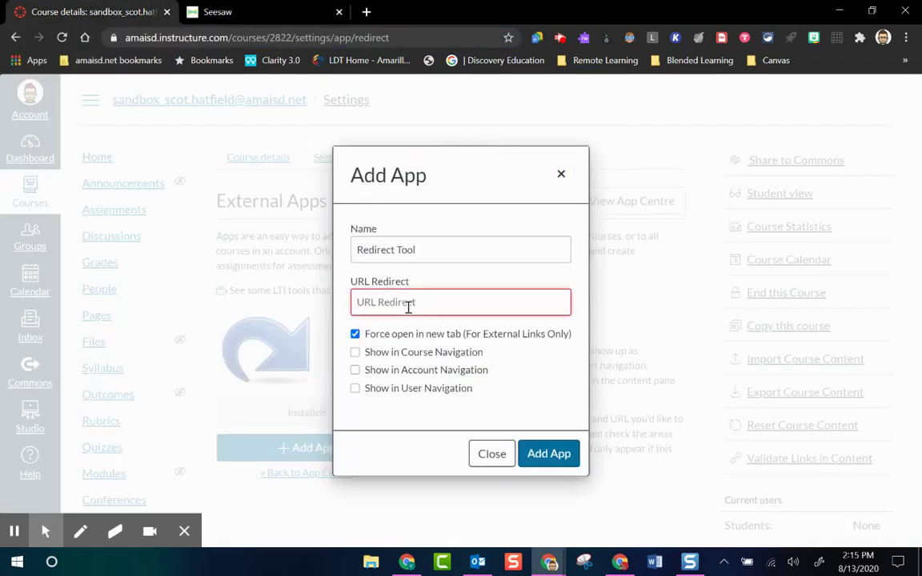
key("ctrl+v")
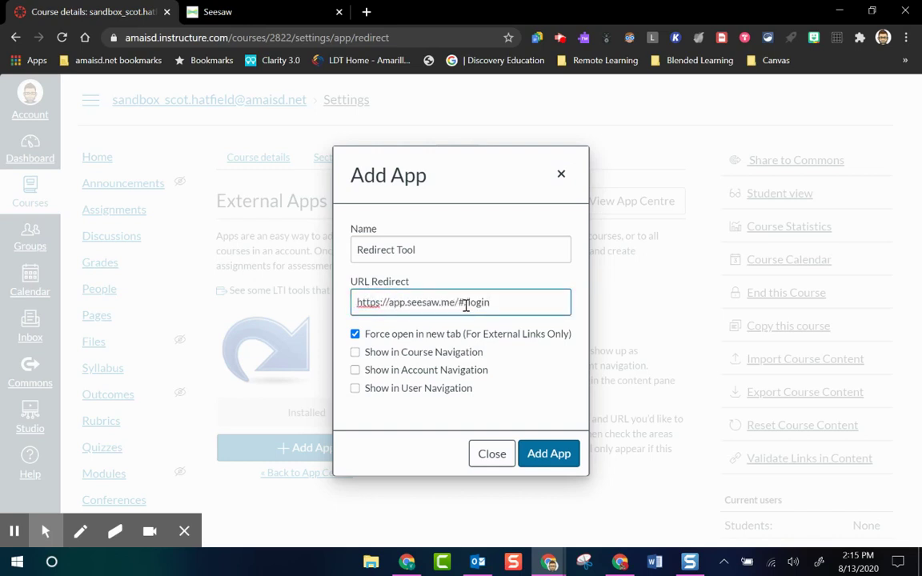
Name the link 'Seesaw', turn off Force open in new tab, and enable Show in Course Navigation
left_click(458, 250)
key("BackSpace")
key("BackSpace")
key("BackSpace")
key("BackSpace")
key("BackSpace")
key("BackSpace")
key("BackSpace")
key("BackSpace")
key("BackSpace")
key("BackSpace")
key("BackSpace")
key("BackSpace")
type("Seesaw")
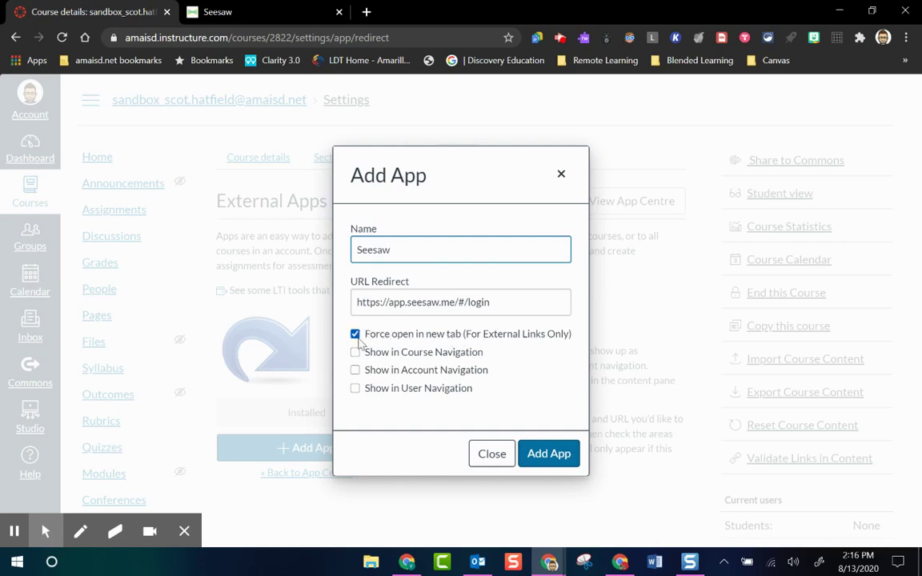
left_click(355, 335)
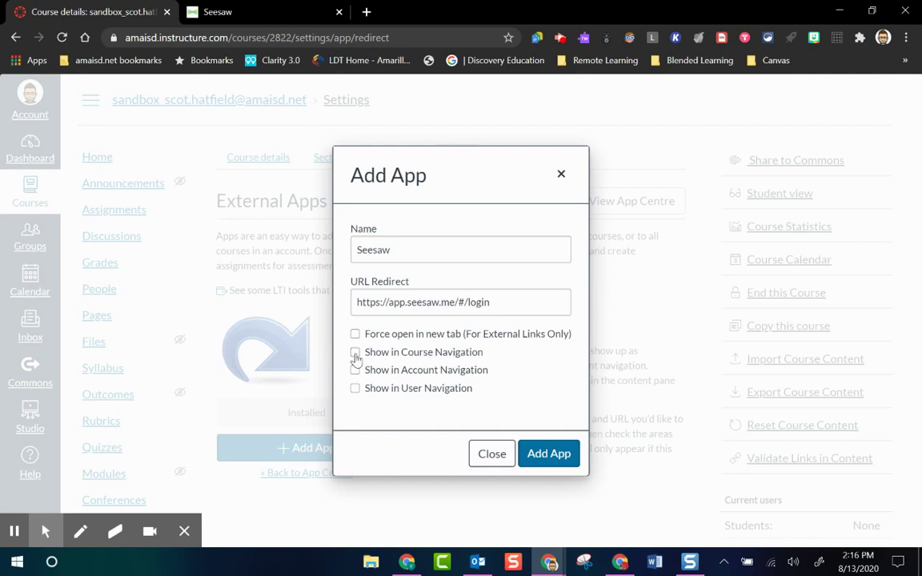
left_click(355, 353)
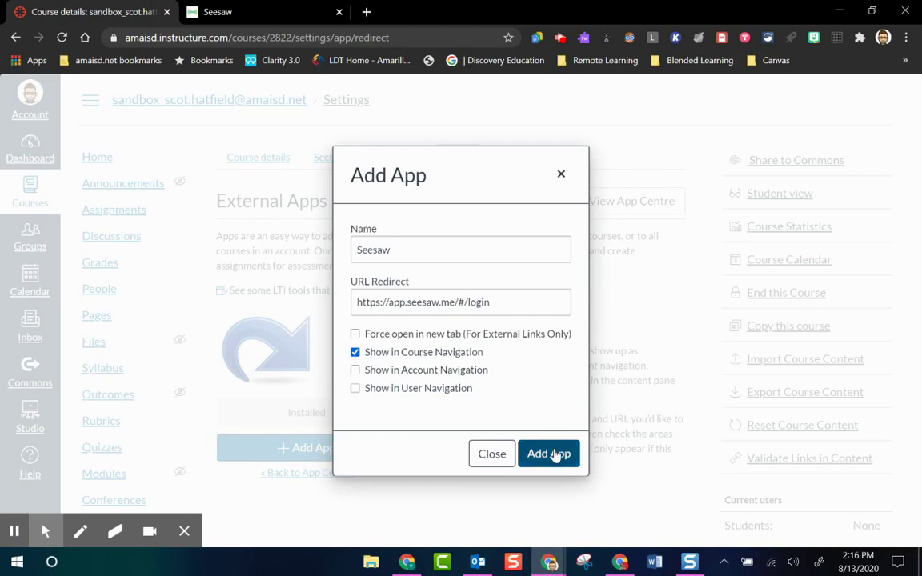
Add the Seesaw app and check its link in the course home navigation
left_click(552, 453)
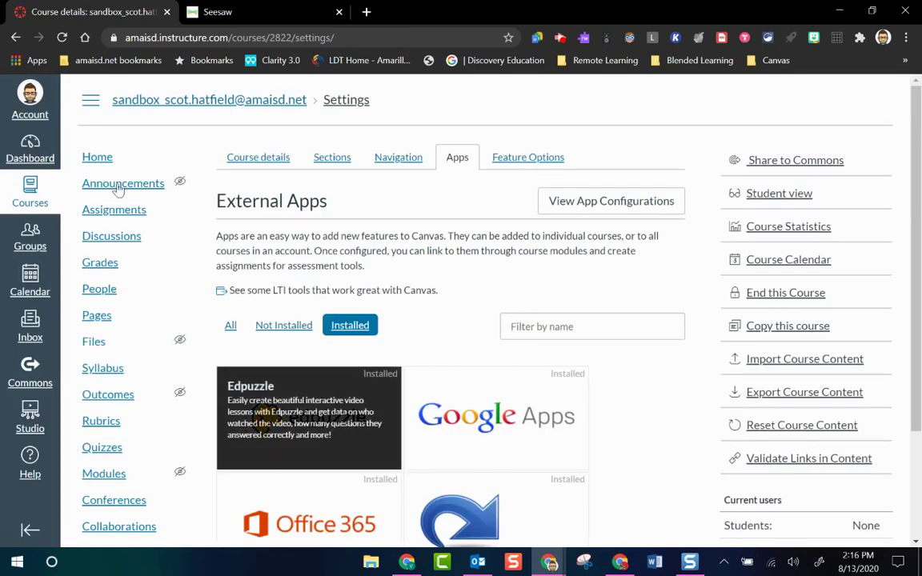
left_click(100, 158)
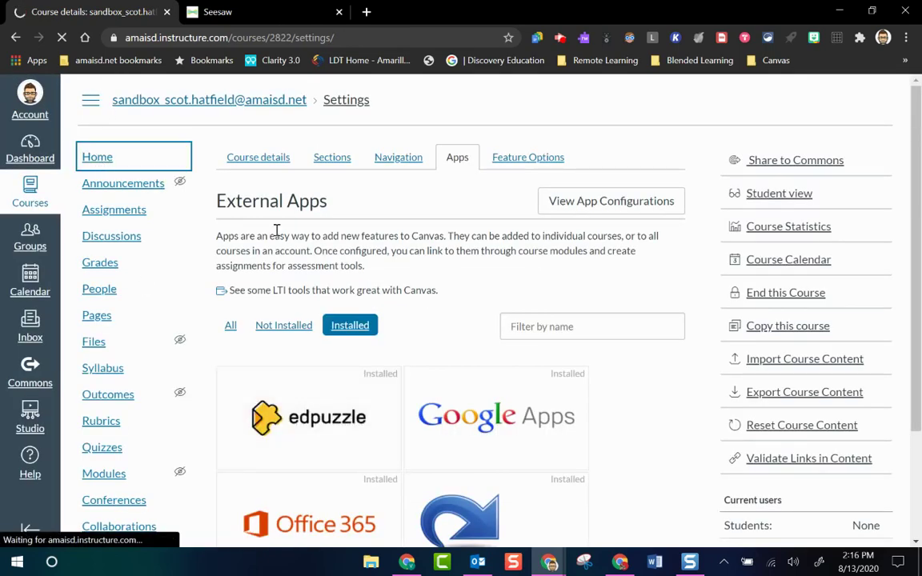
scroll(276, 230, "down", 2)
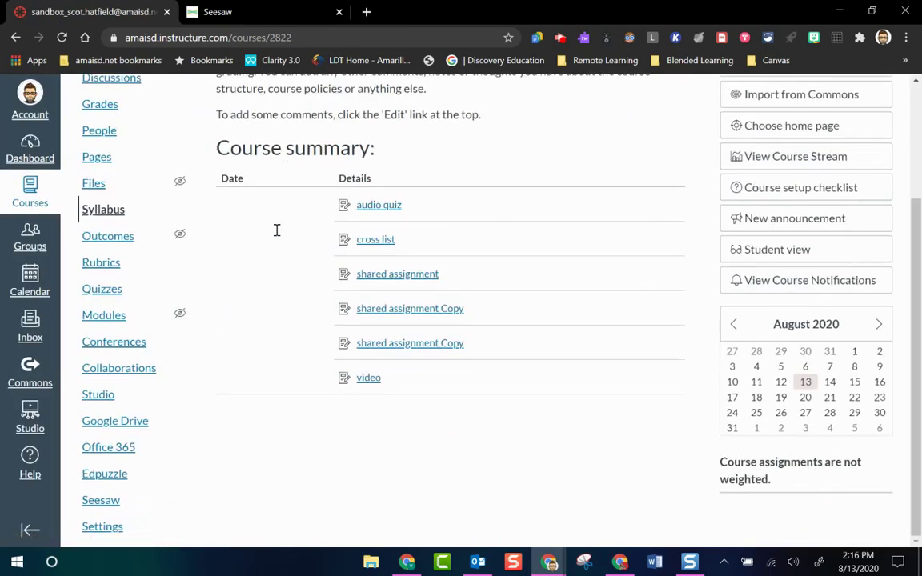
Open the Seesaw course link and review the embedded Seesaw login page, then reload it
left_click(101, 501)
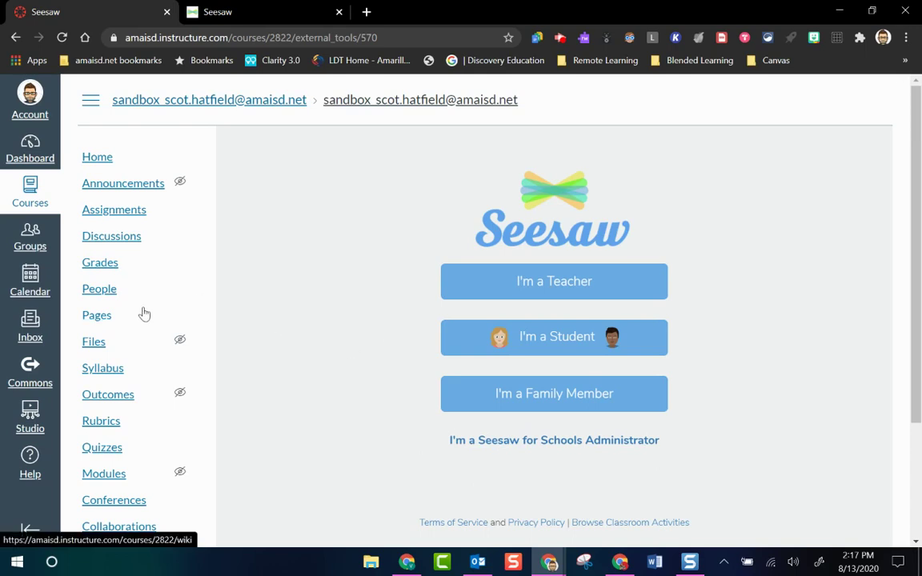
scroll(144, 313, "down", 2)
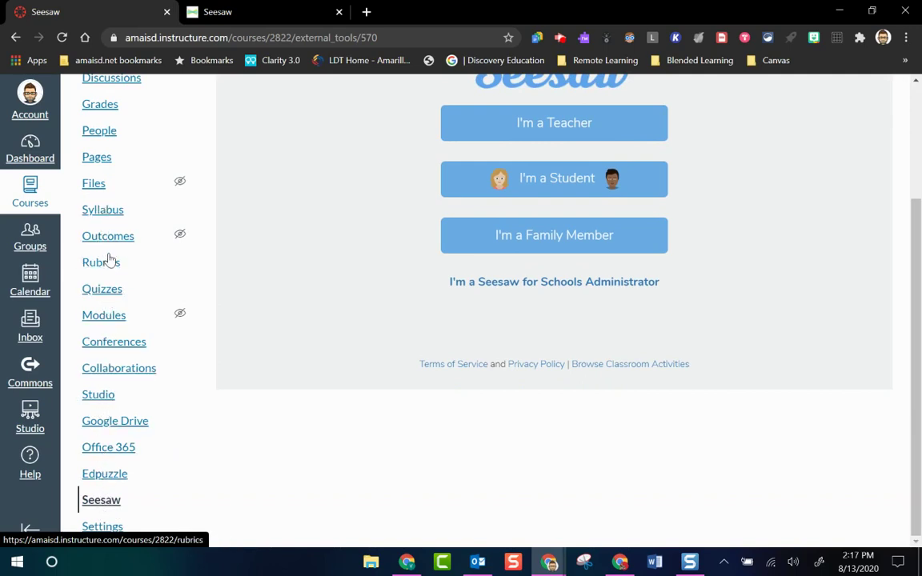
scroll(109, 262, "up", 2)
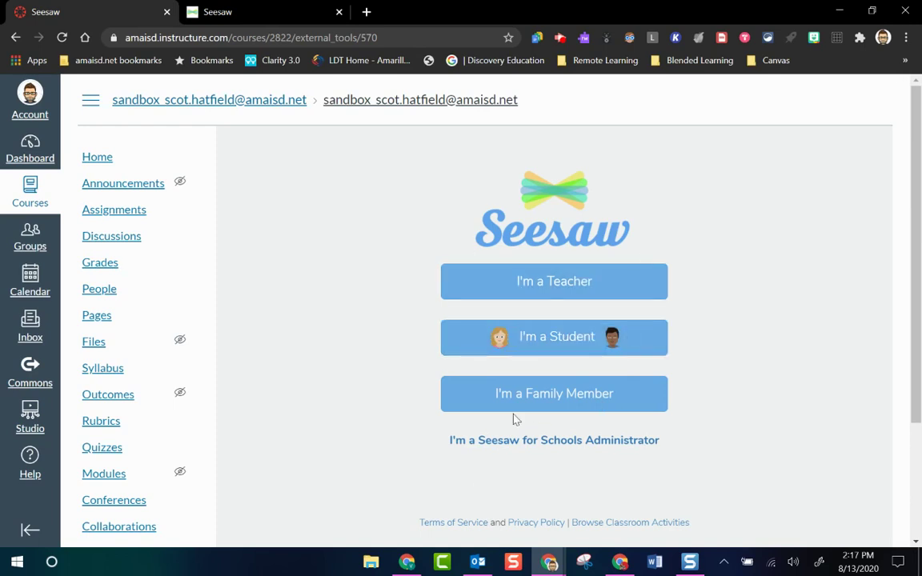
scroll(86, 294, "down", 3)
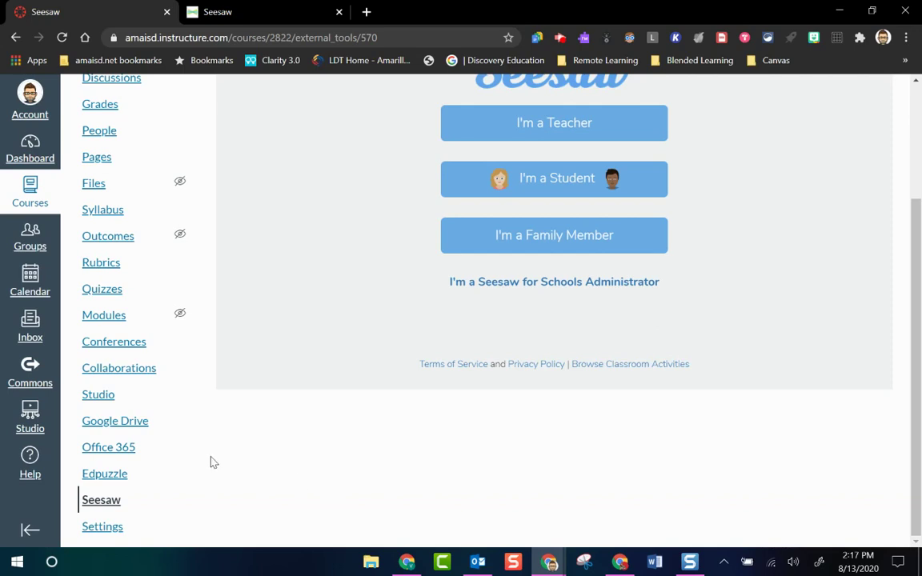
scroll(213, 463, "up", 3)
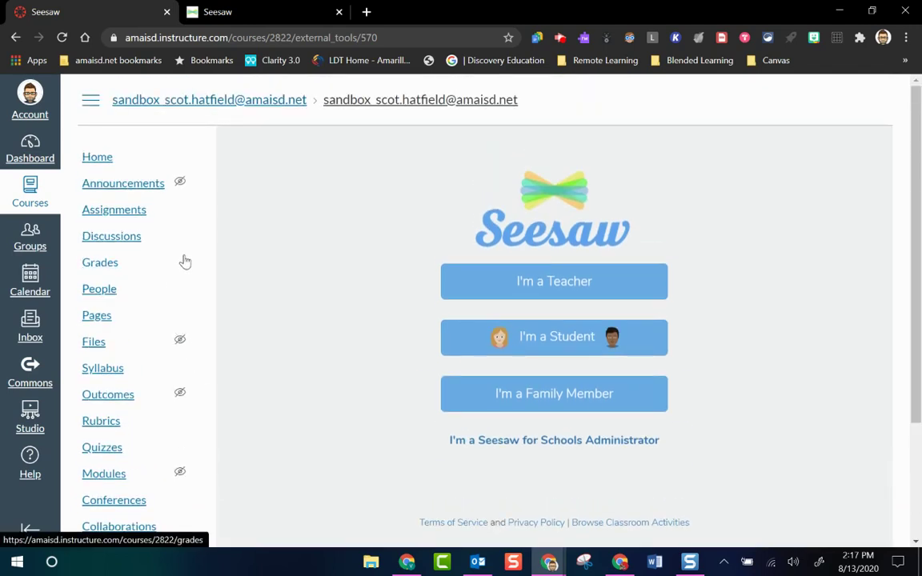
scroll(184, 261, "down", 2)
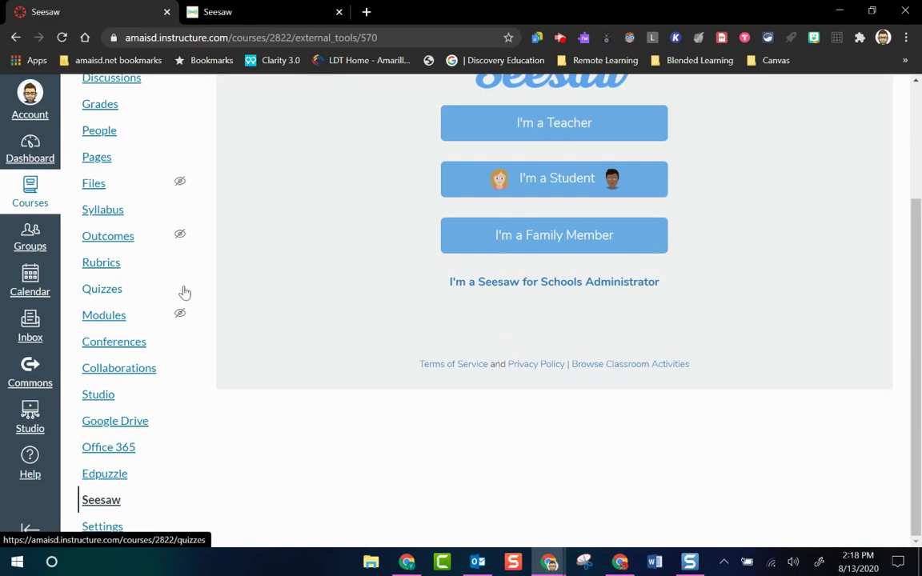
scroll(184, 293, "up", 2)
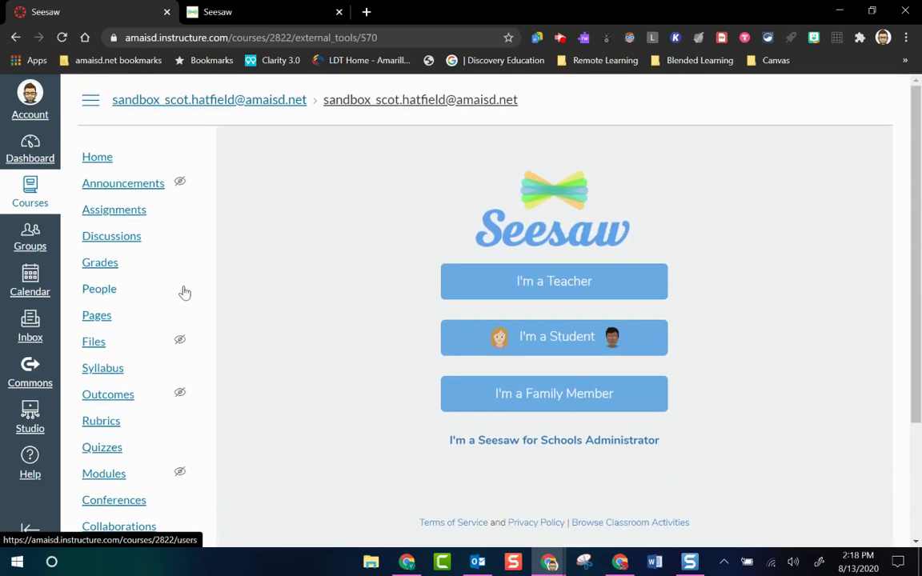
scroll(184, 293, "down", 1)
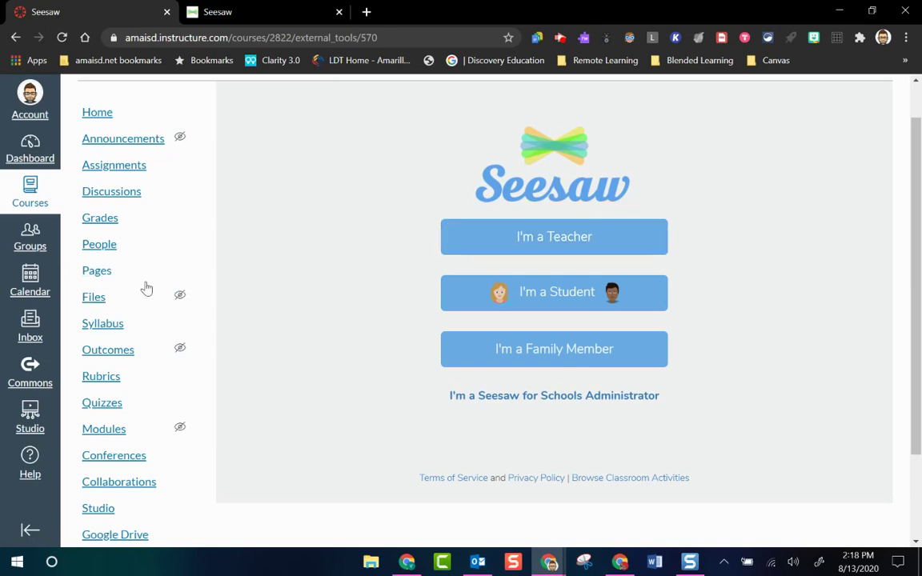
scroll(132, 280, "down", 3)
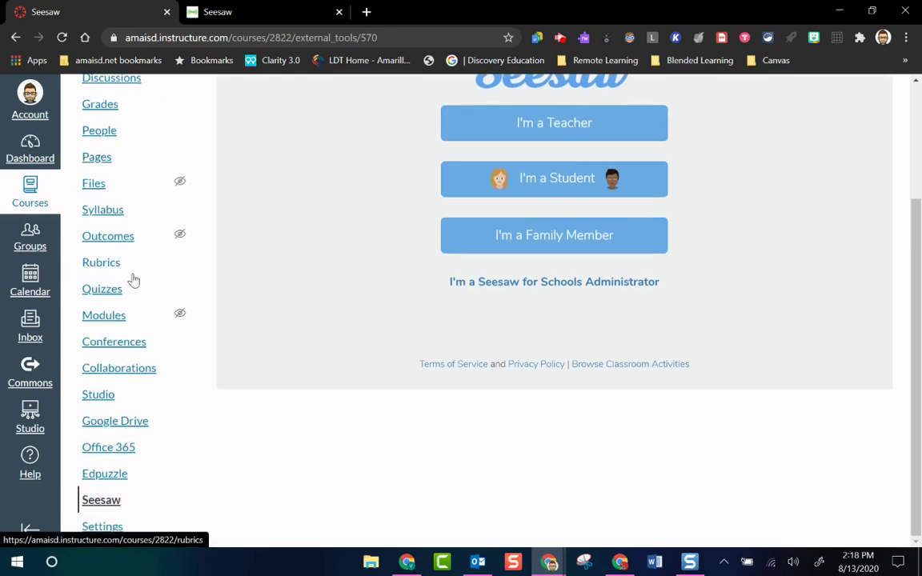
left_click(112, 502)
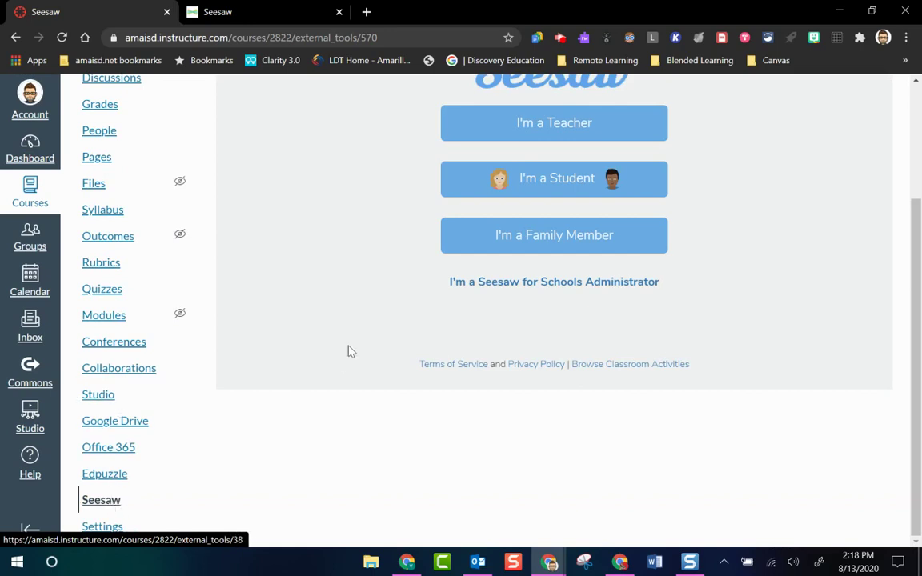